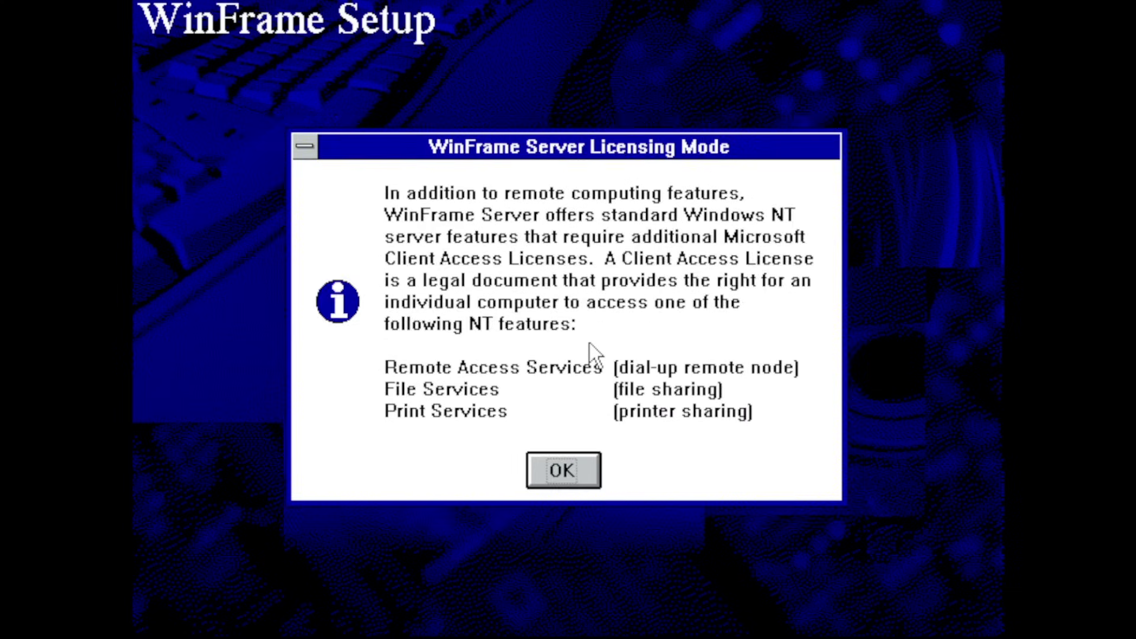
# Accept the WinFrame Server Licensing Mode notice with OK to continue setup.
pyautogui.press('Return')
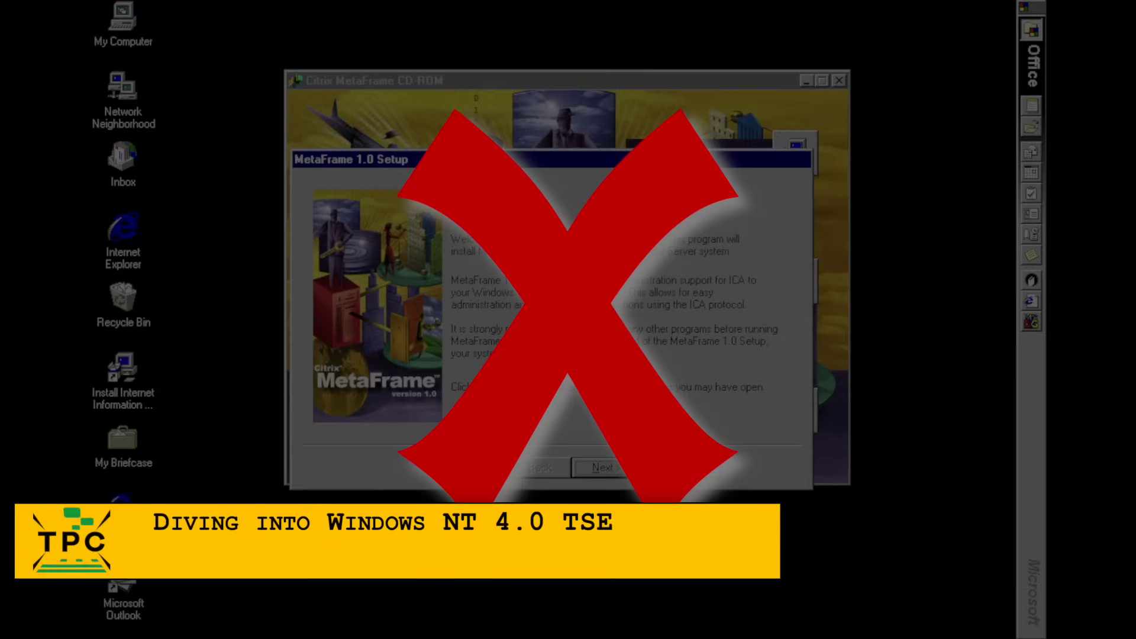
# Choose Next on the MetaFrame 1.0 Setup Welcome page to reach the reboot warning.
pyautogui.press('Return')
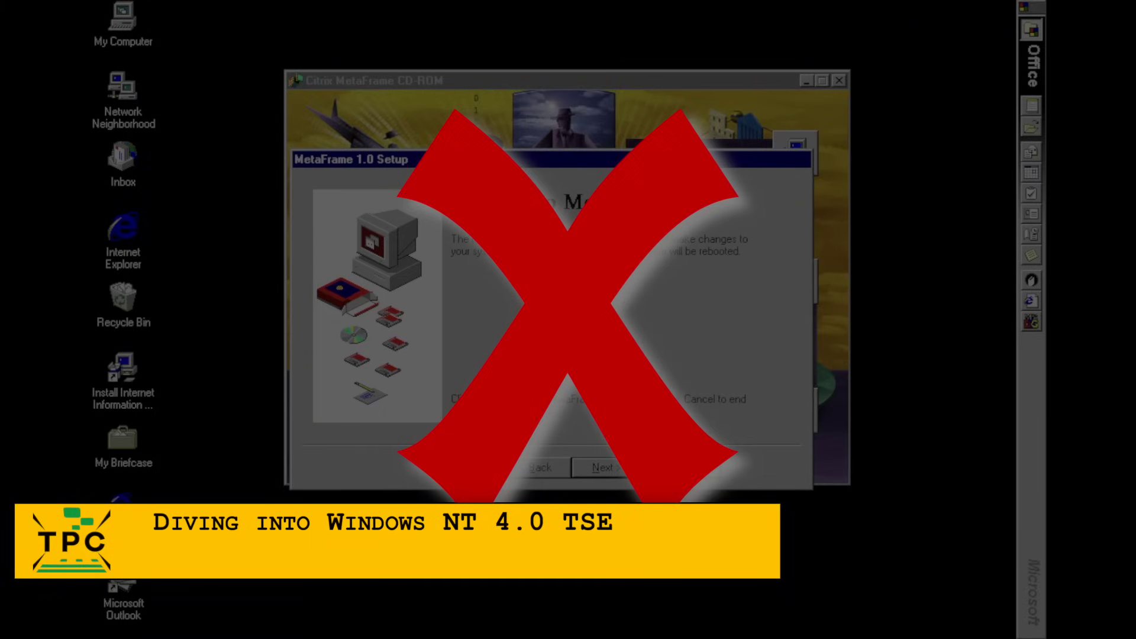
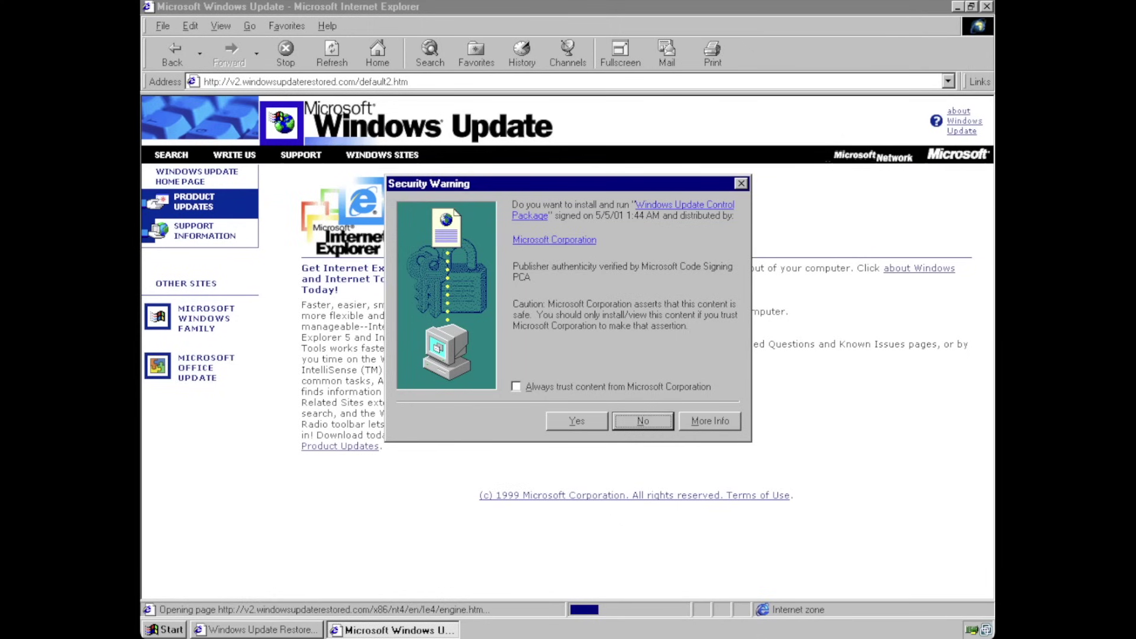
# Choose to always trust content from Microsoft for the Windows Update Control Package.
pyautogui.hotkey('alt', 'a')
# Install the Windows Update Control Package and accept the critical updates' licence agreement.
pyautogui.press('Tab')
pyautogui.press('Return')
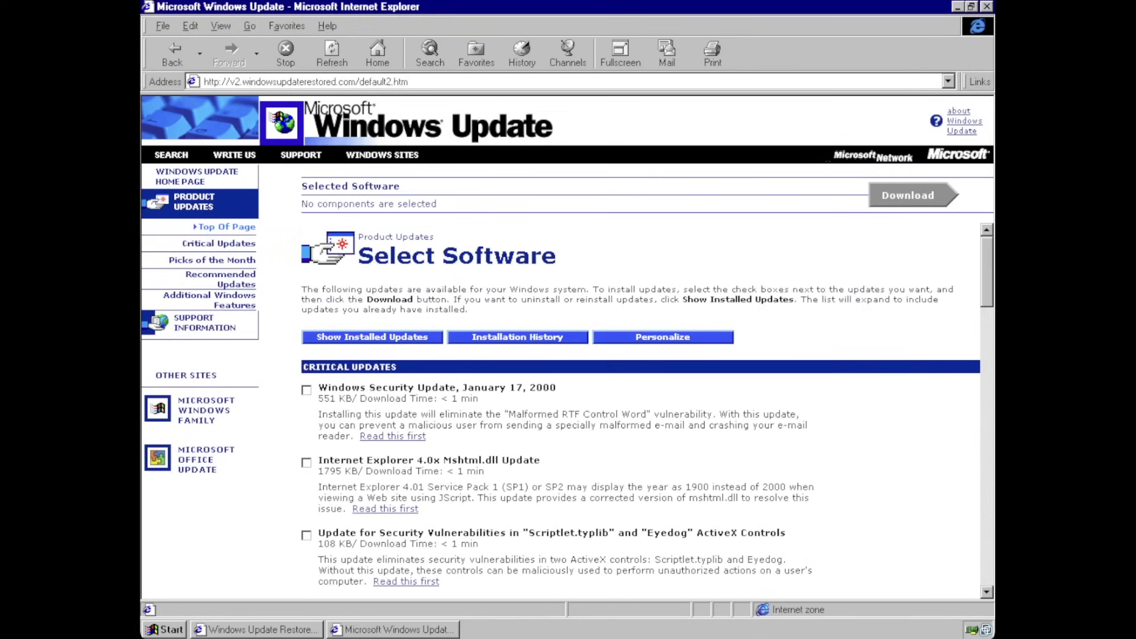
pyautogui.scroll(-15, 646, 408)
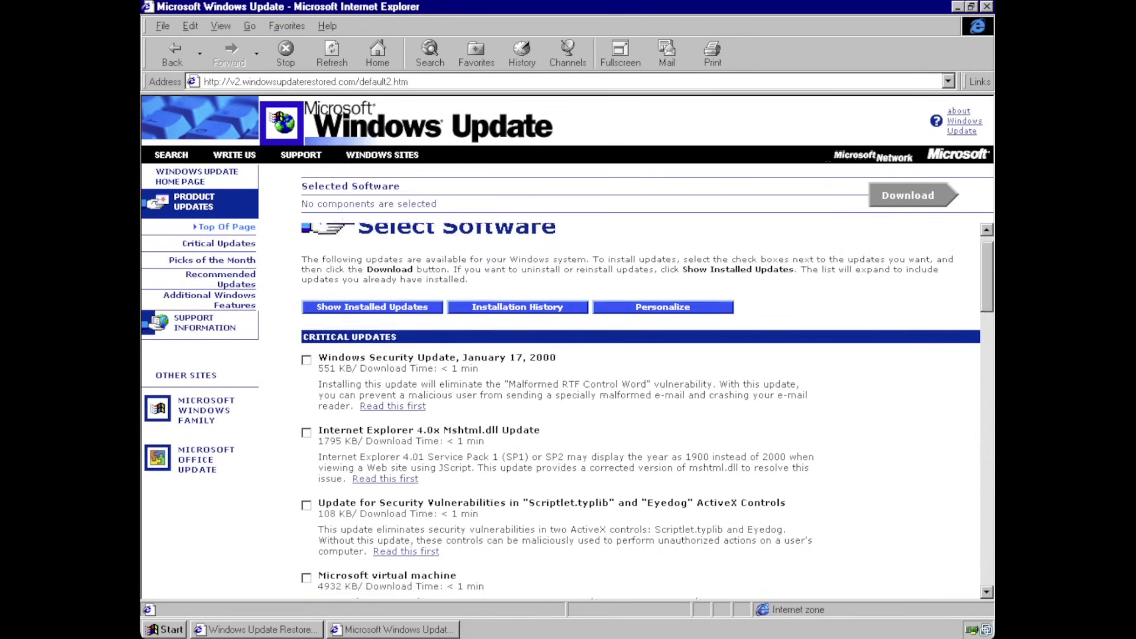
pyautogui.scroll(-10, 647, 411)
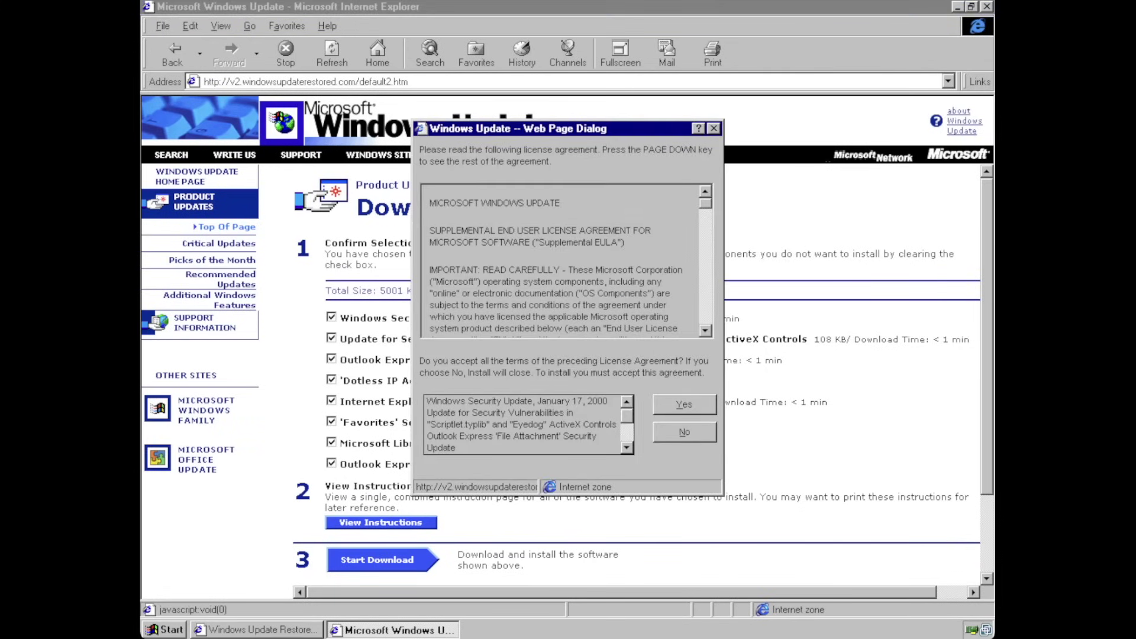
pyautogui.click(688, 402)
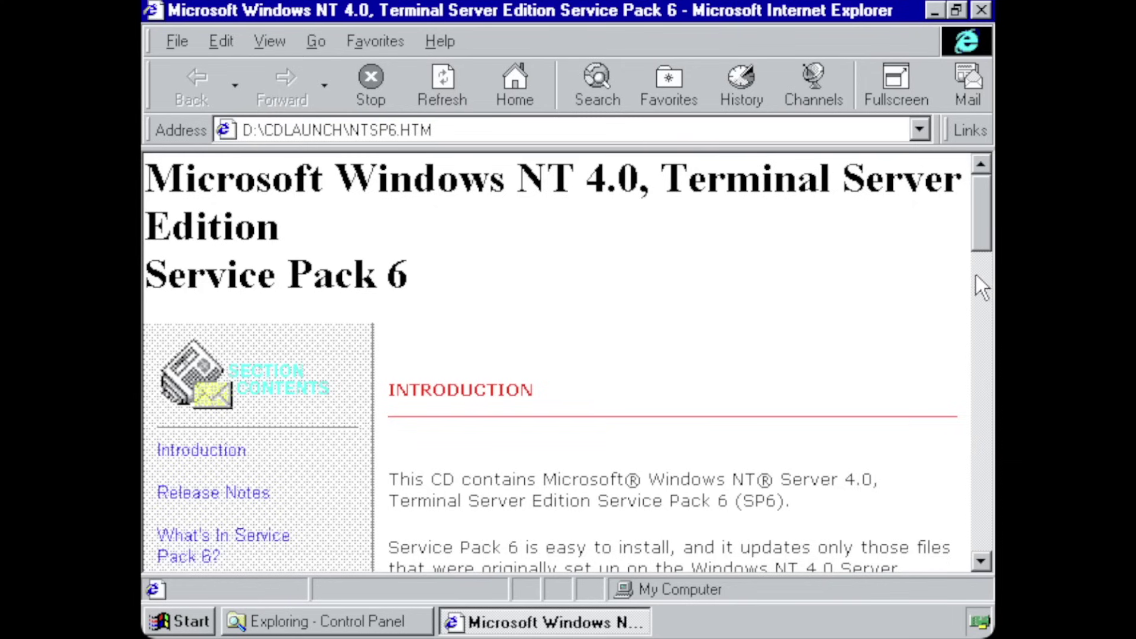
# Run the Intel Service Pack 6 installer from its current location and trust the signed update.
pyautogui.moveTo(977, 190); pyautogui.dragTo(985, 375)
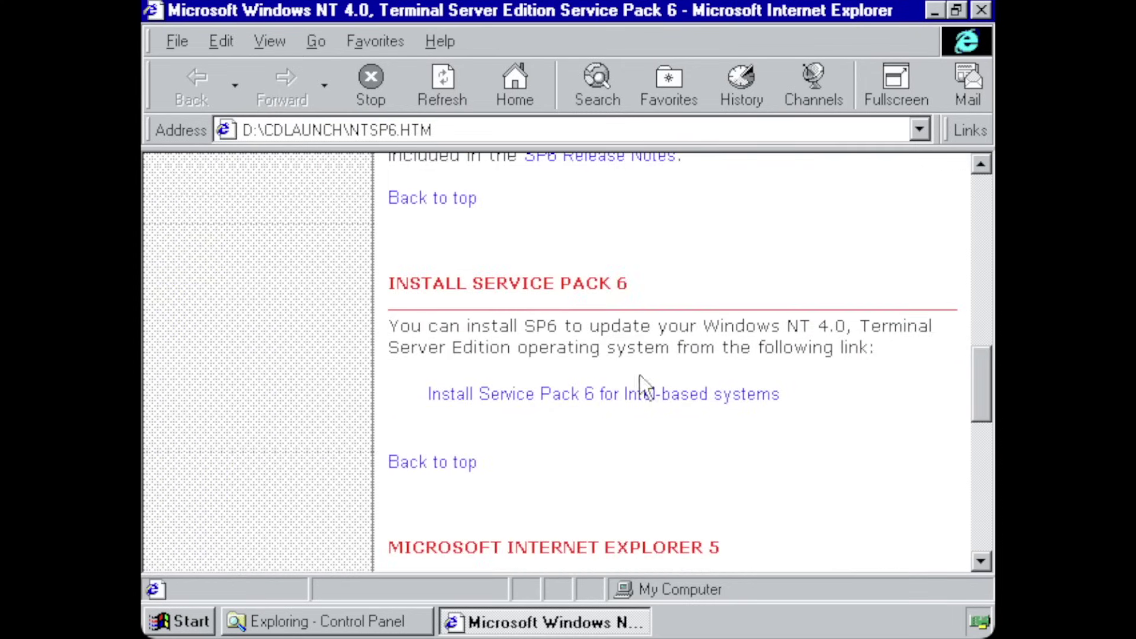
pyautogui.click(481, 396)
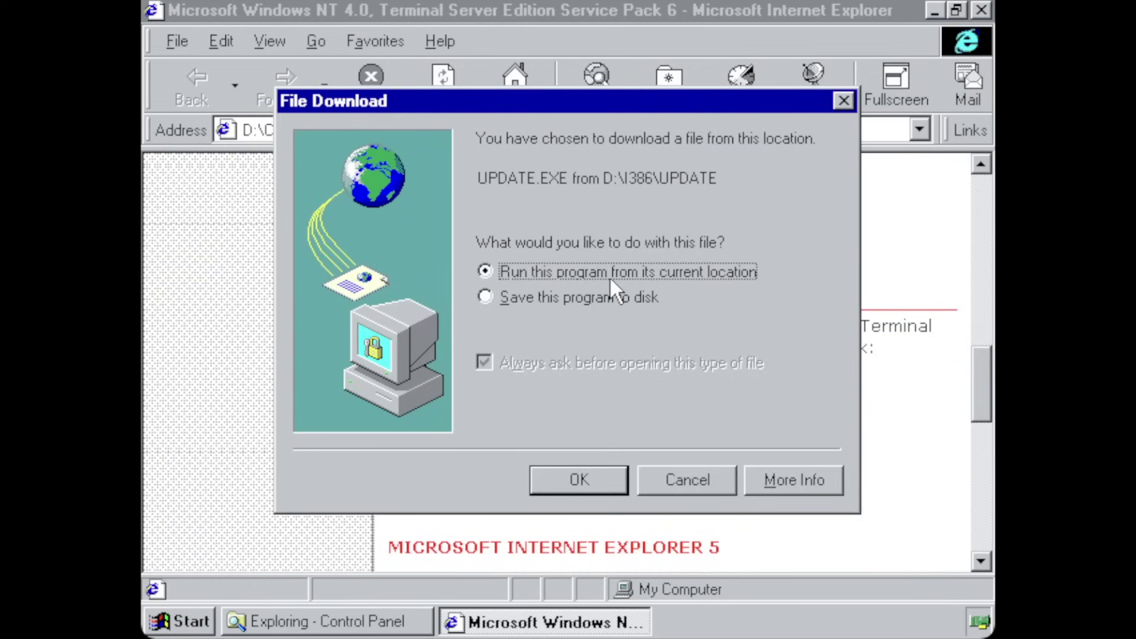
pyautogui.press('Return')
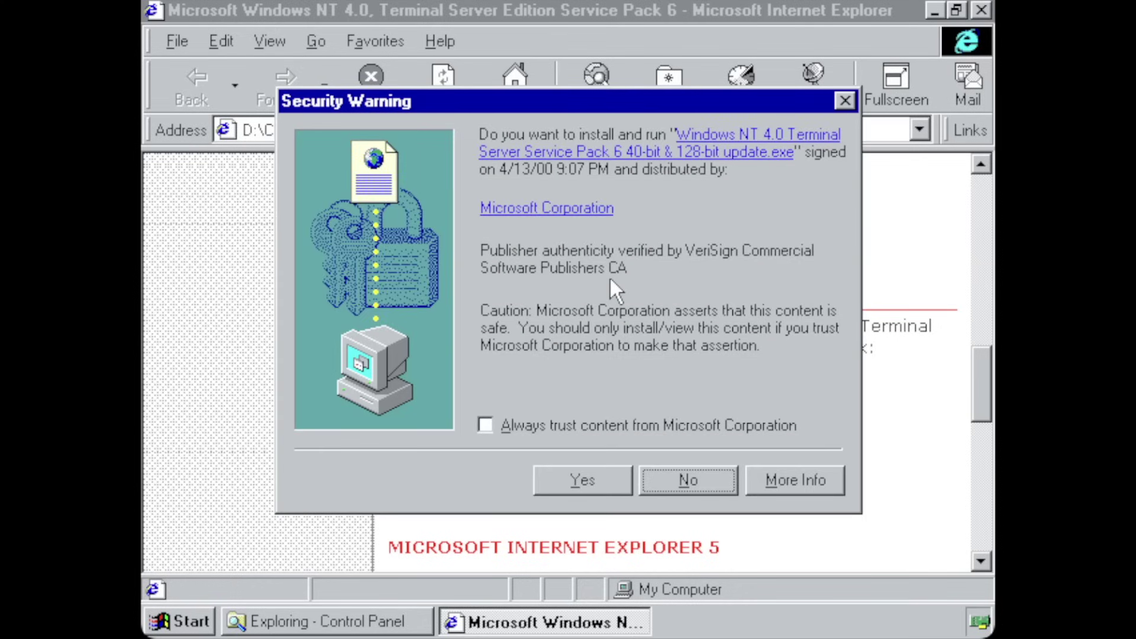
pyautogui.press('y')
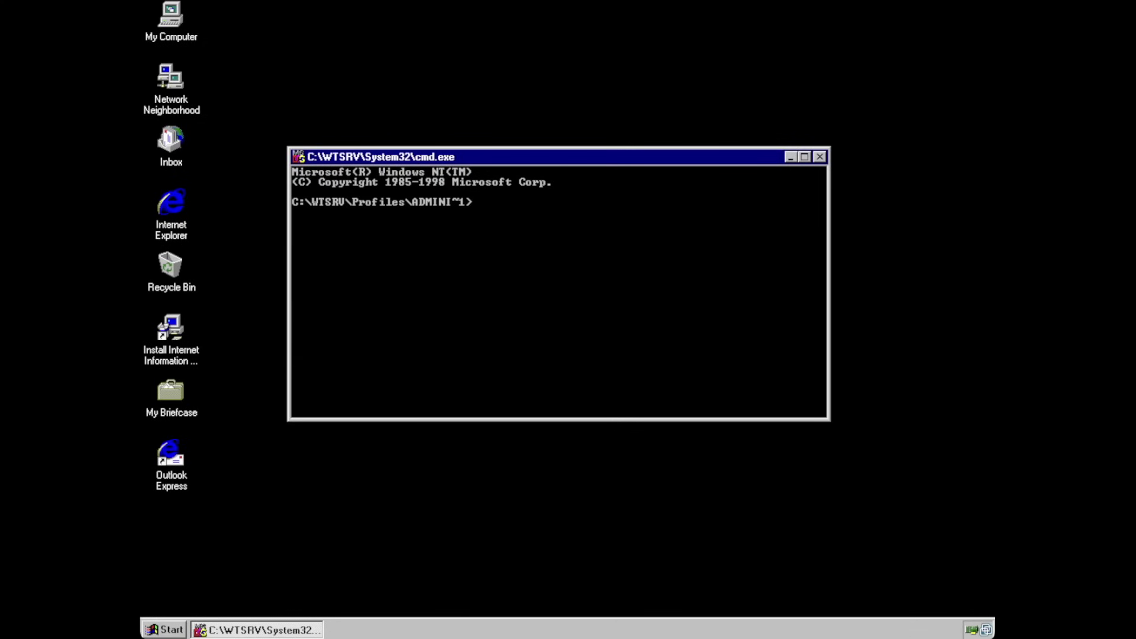
# Run 'change user' to list options, then 'change user /install' to enter install mode.
pyautogui.write('change user')
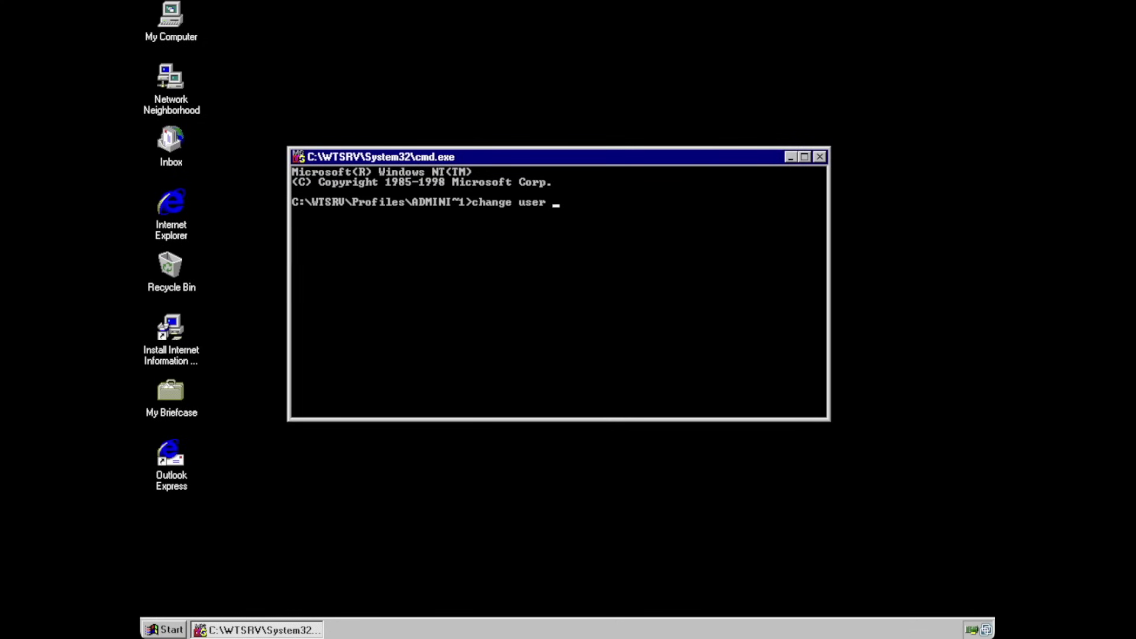
pyautogui.press('Return')
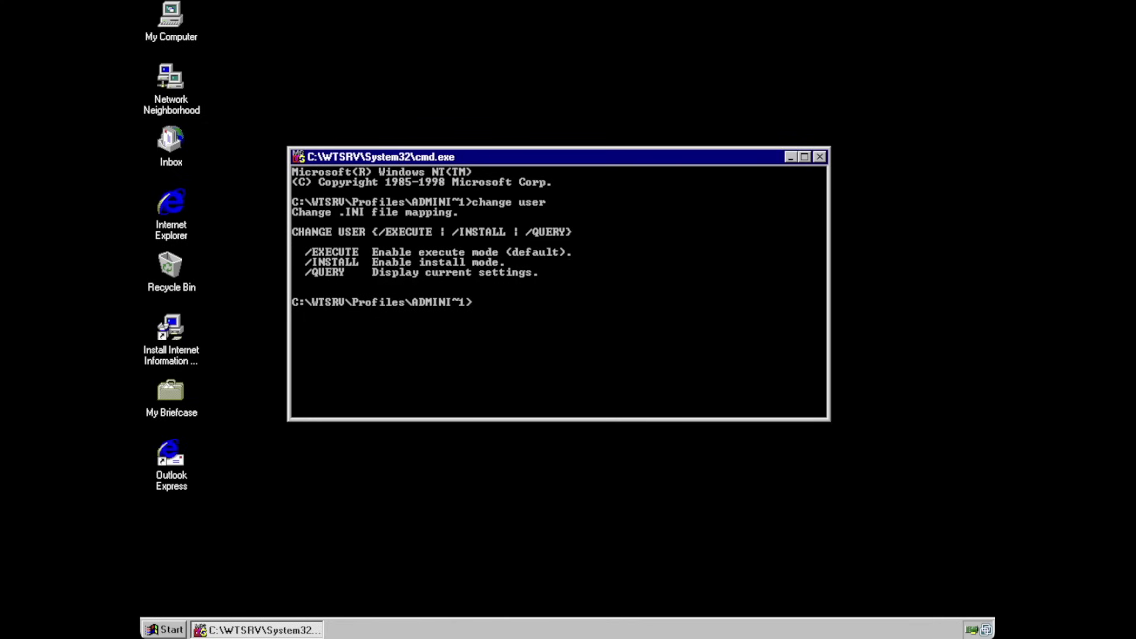
pyautogui.write('change user /install')
pyautogui.press('Return')
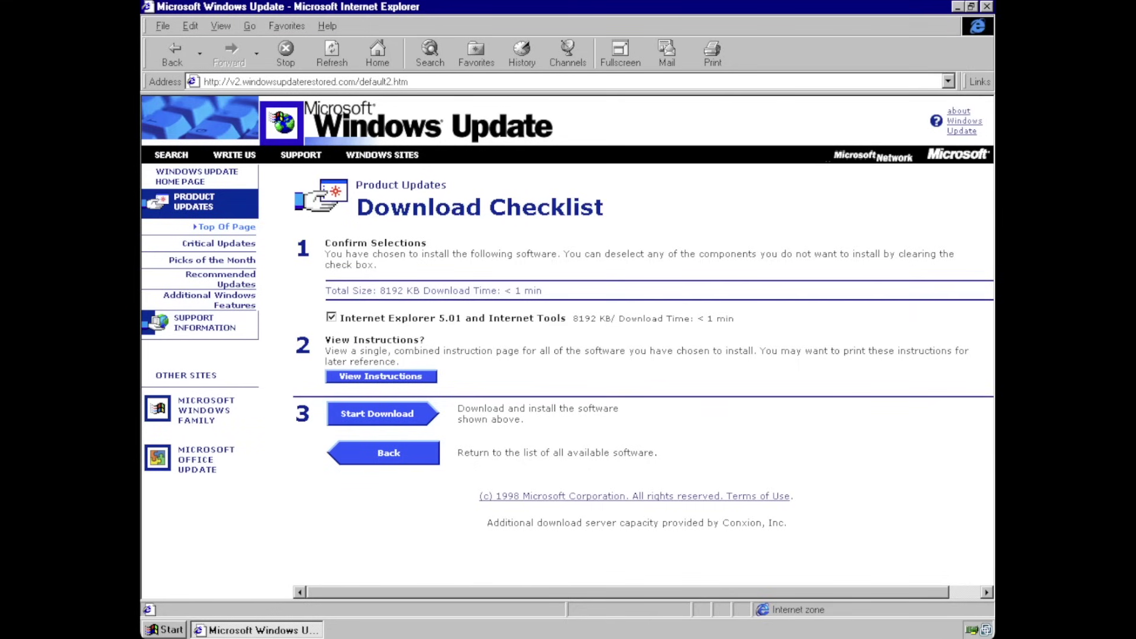
# Start the Internet Explorer 5.01 download, accept its licence, and enter the owner's name in Setup.
pyautogui.click(377, 414)
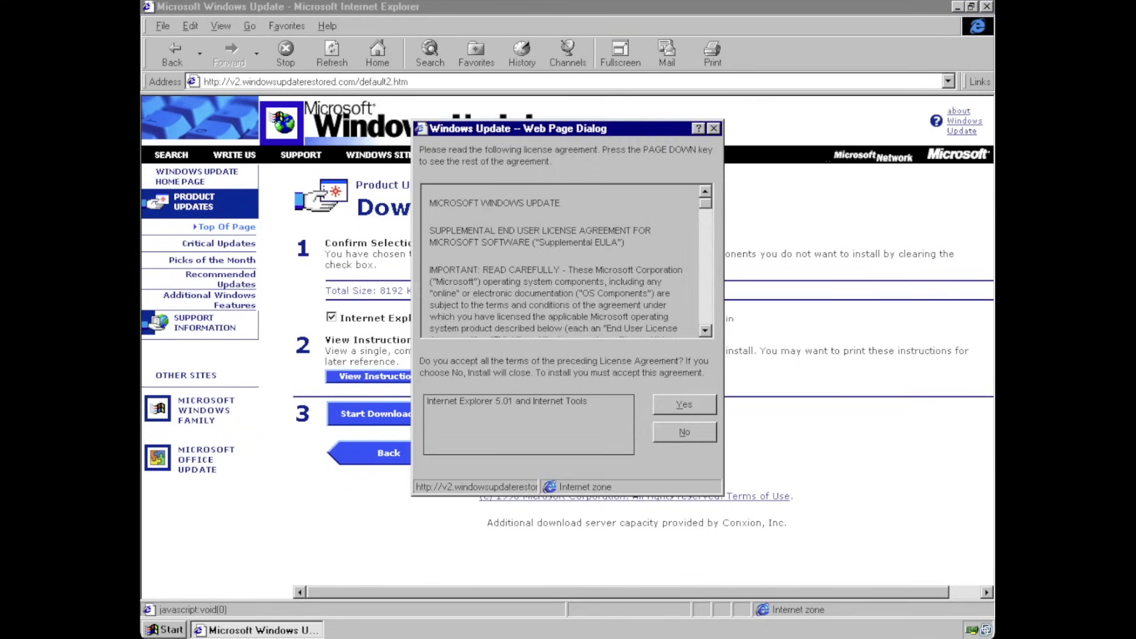
pyautogui.press('Return')
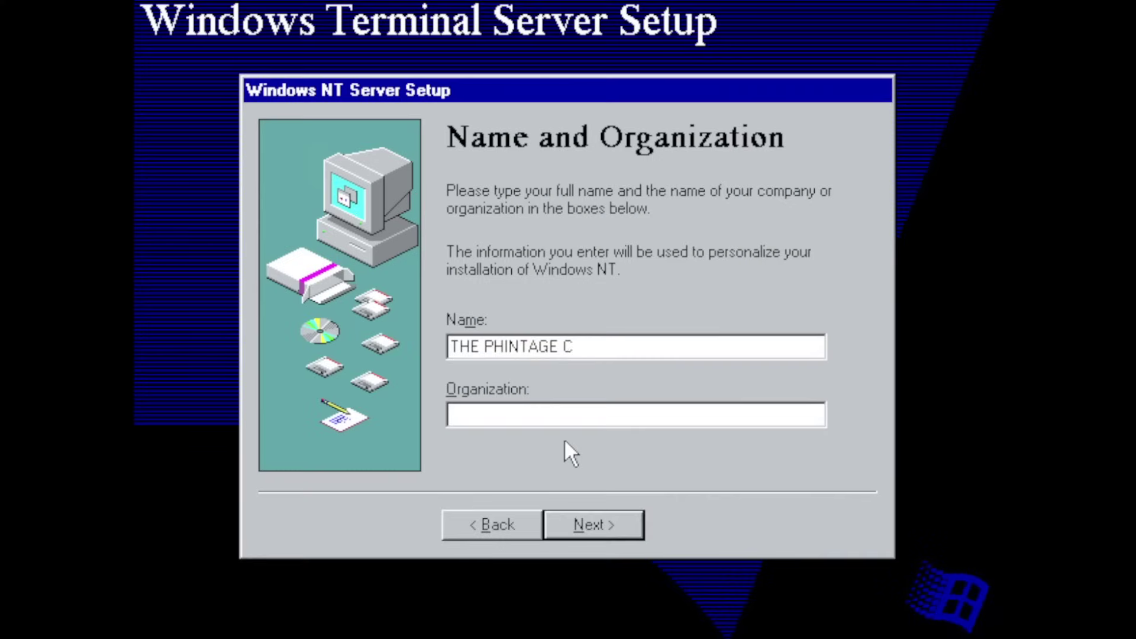
pyautogui.write('OLLECTOR')
pyautogui.press('Tab')
# Enter organization 'THE PHINTAGE', licence 5 desktops and name the computer NT4TSE0.
pyautogui.write('THE PHINTAGE')
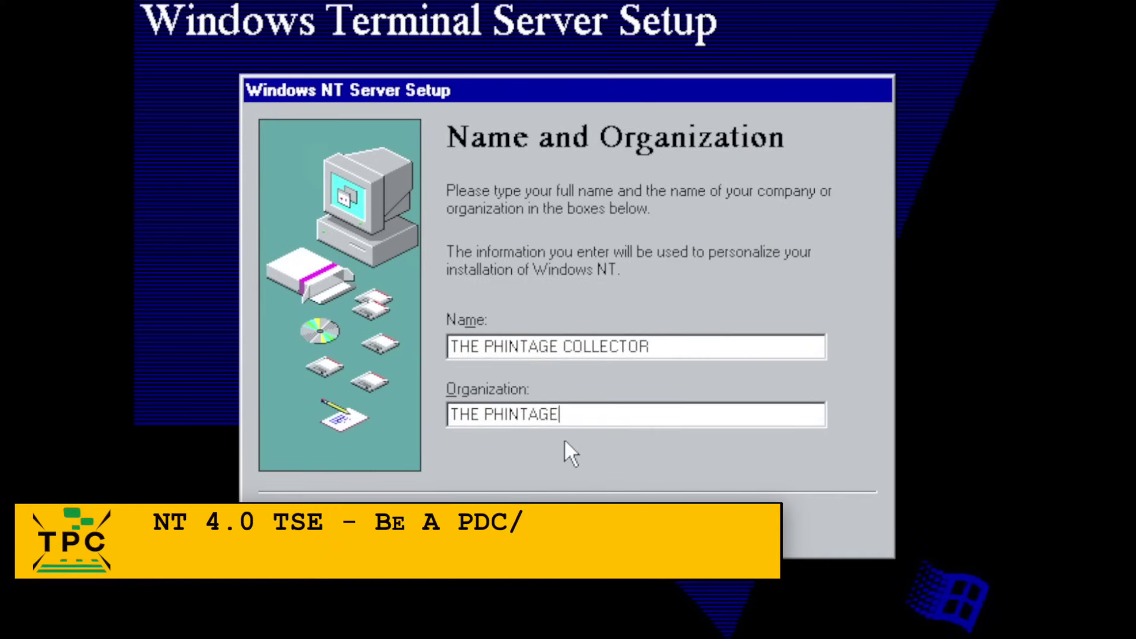
pyautogui.press('Return')
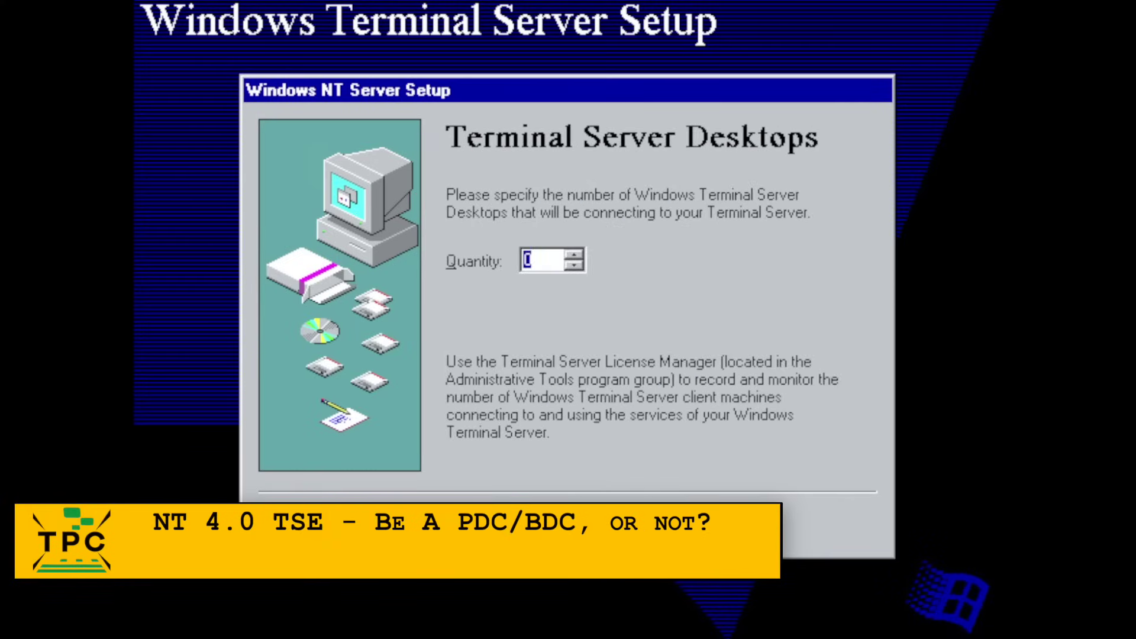
pyautogui.write('5')
pyautogui.press('Return')
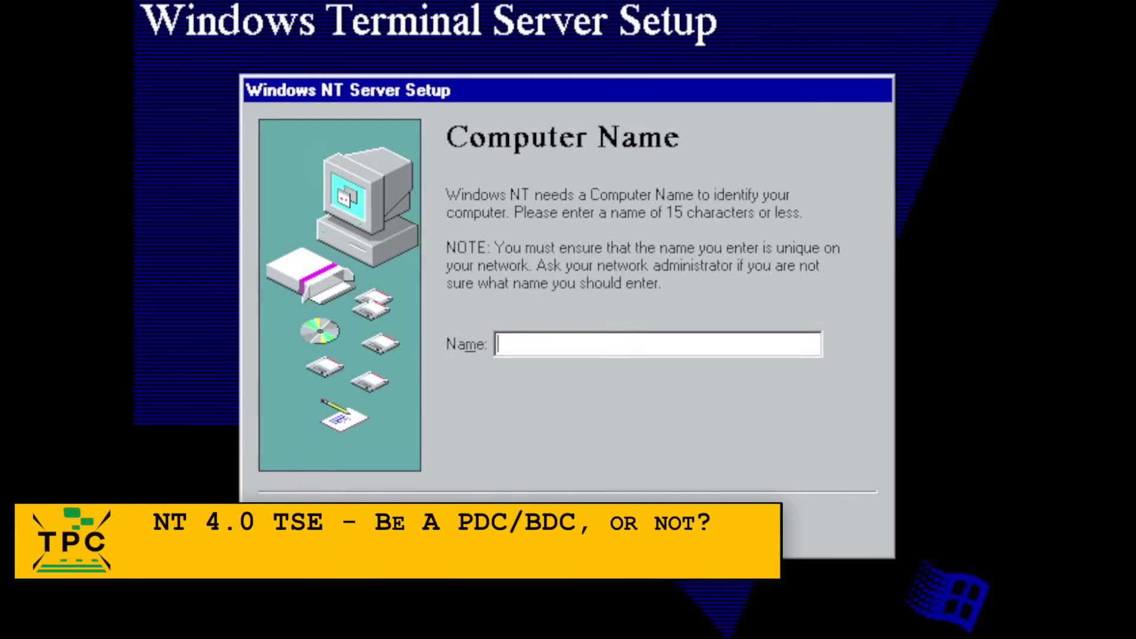
pyautogui.write('NT4TSE0')
pyautogui.press('Return')
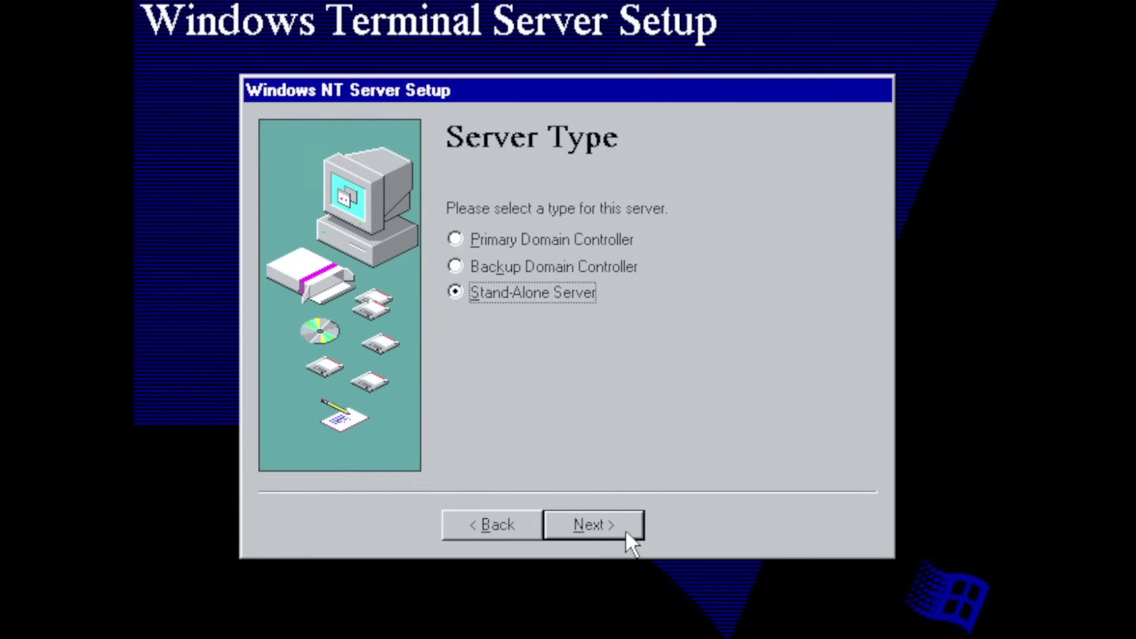
# Keep Stand-Alone Server, set the administrator password and accept the default setup pages.
pyautogui.click(593, 525)
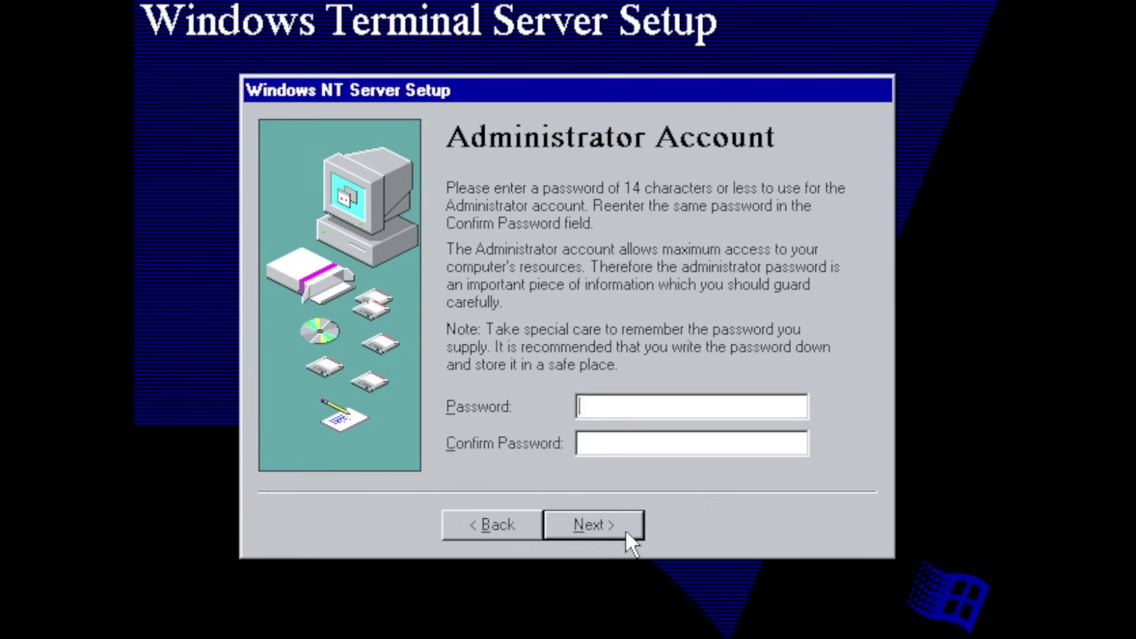
pyautogui.write('*******')
pyautogui.press('Tab')
pyautogui.write('*******')
pyautogui.click(625, 529)
pyautogui.click(625, 529)
pyautogui.click(625, 529)
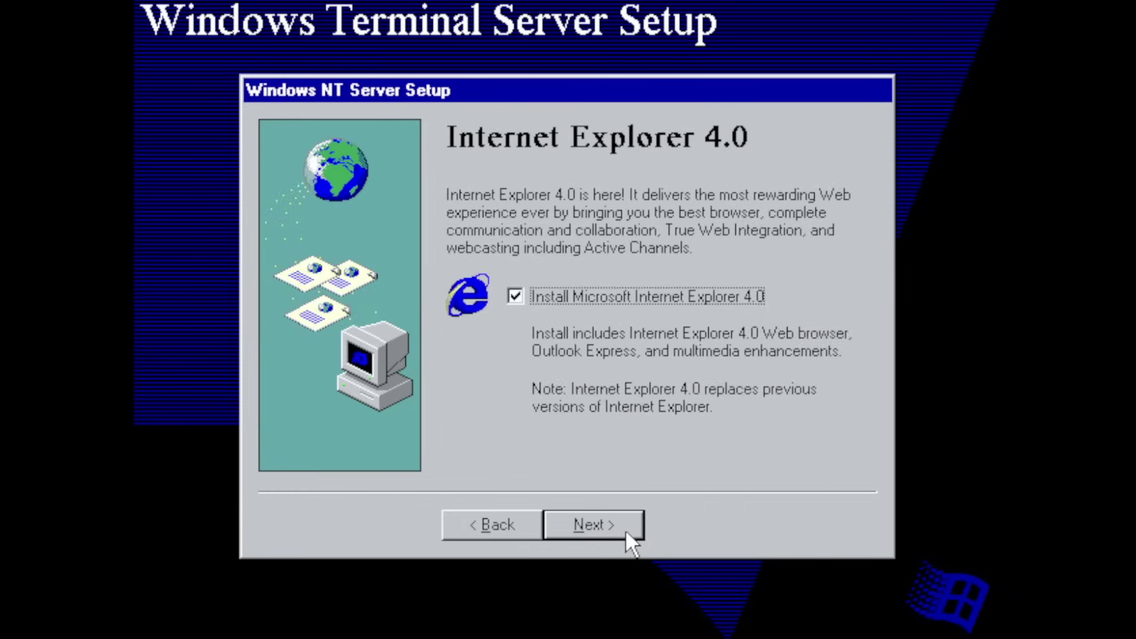
pyautogui.click(625, 529)
pyautogui.click(625, 529)
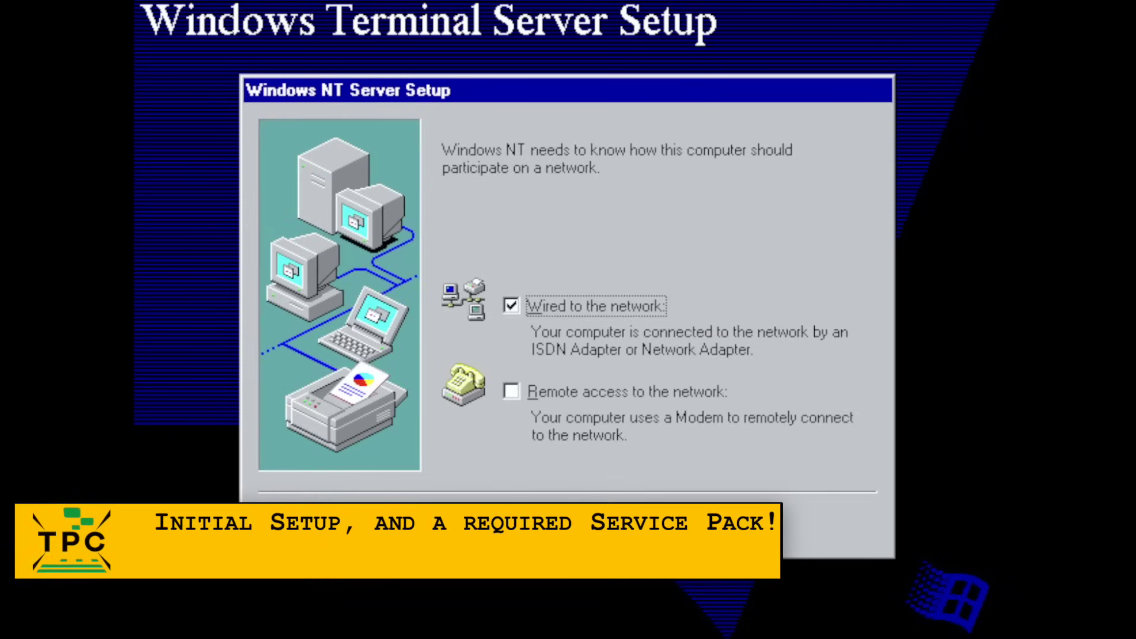
# Choose wired networking and supply the network adapter driver from a disk.
pyautogui.press('Return')
pyautogui.press('Return')
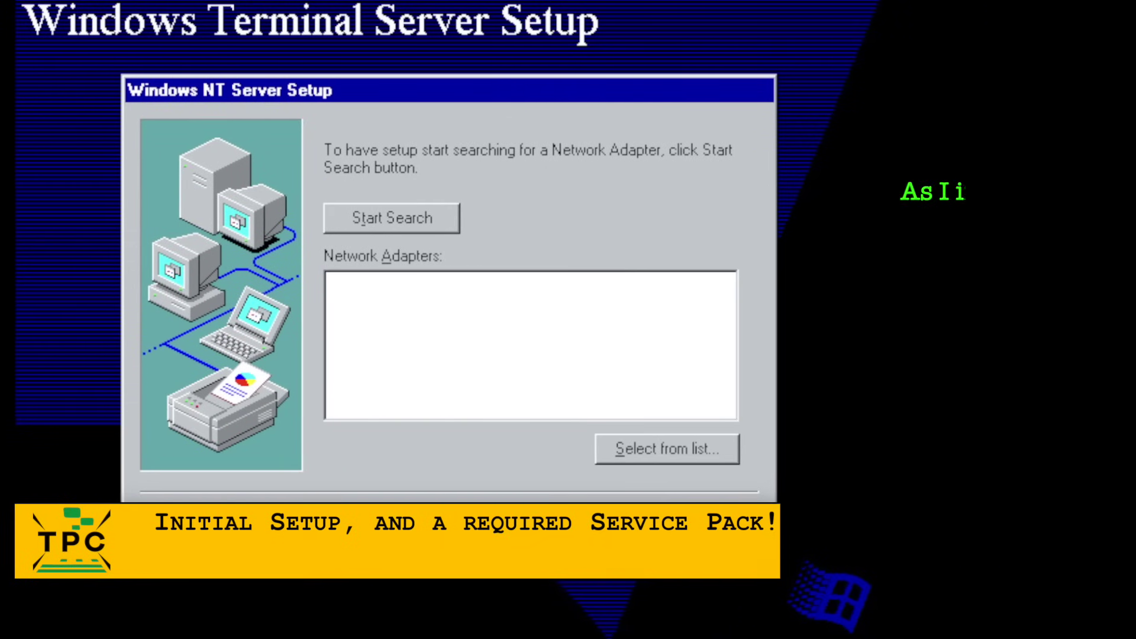
pyautogui.hotkey('alt', 's')
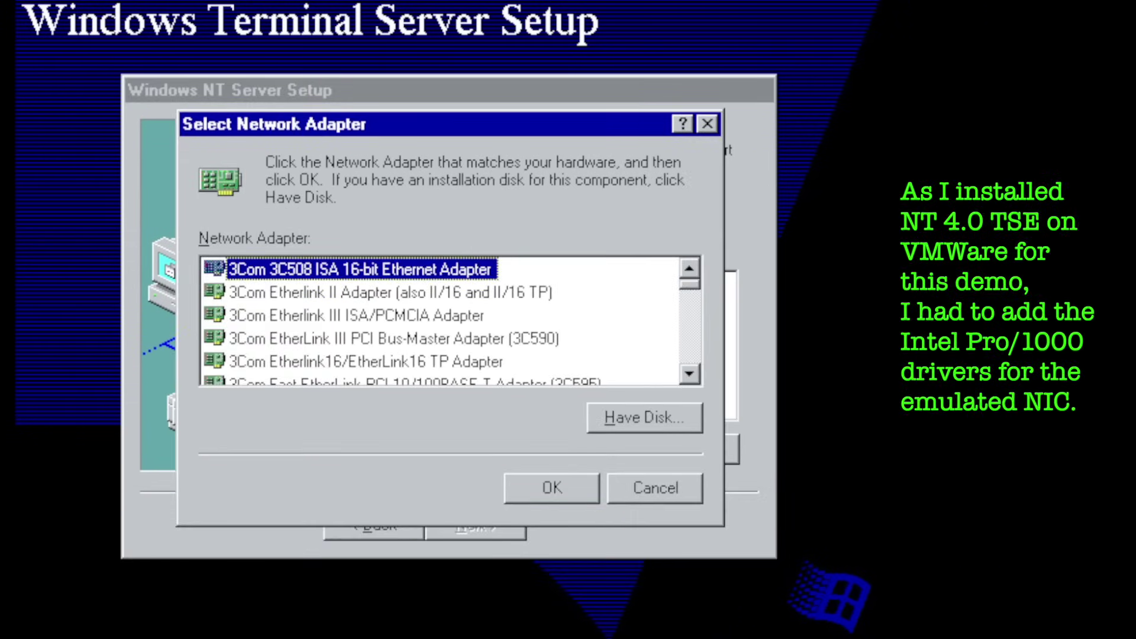
pyautogui.hotkey('alt', 'h')
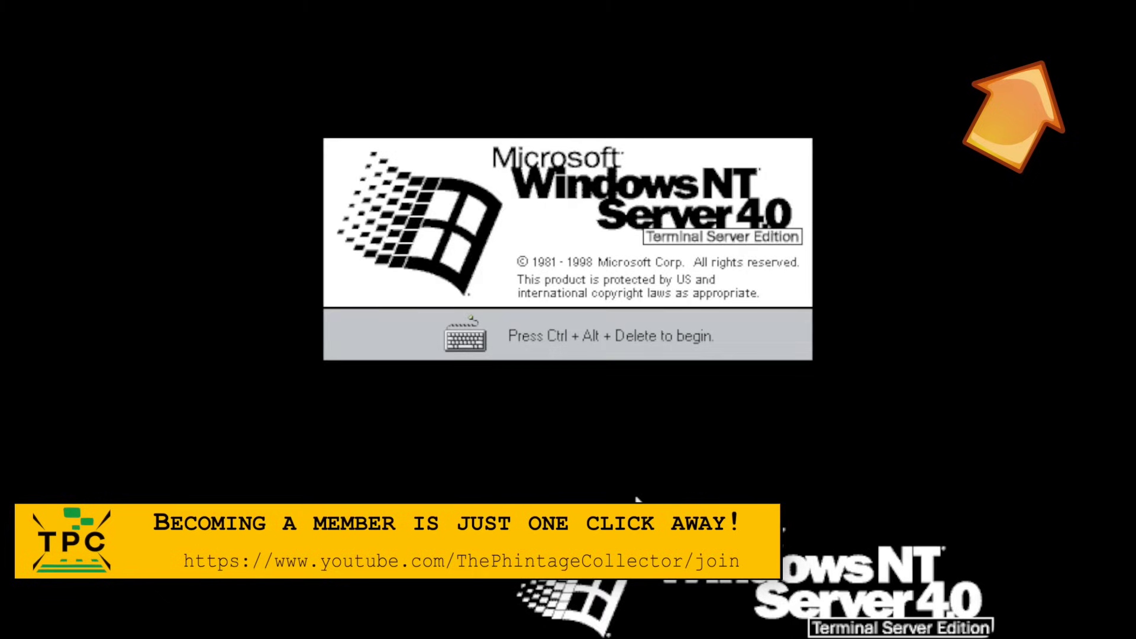
# Log on as Administrator with the account password.
pyautogui.hotkey('ctrl', 'alt', 'Delete')
pyautogui.write('Administrator')
pyautogui.press('Tab')
pyautogui.write('*****')
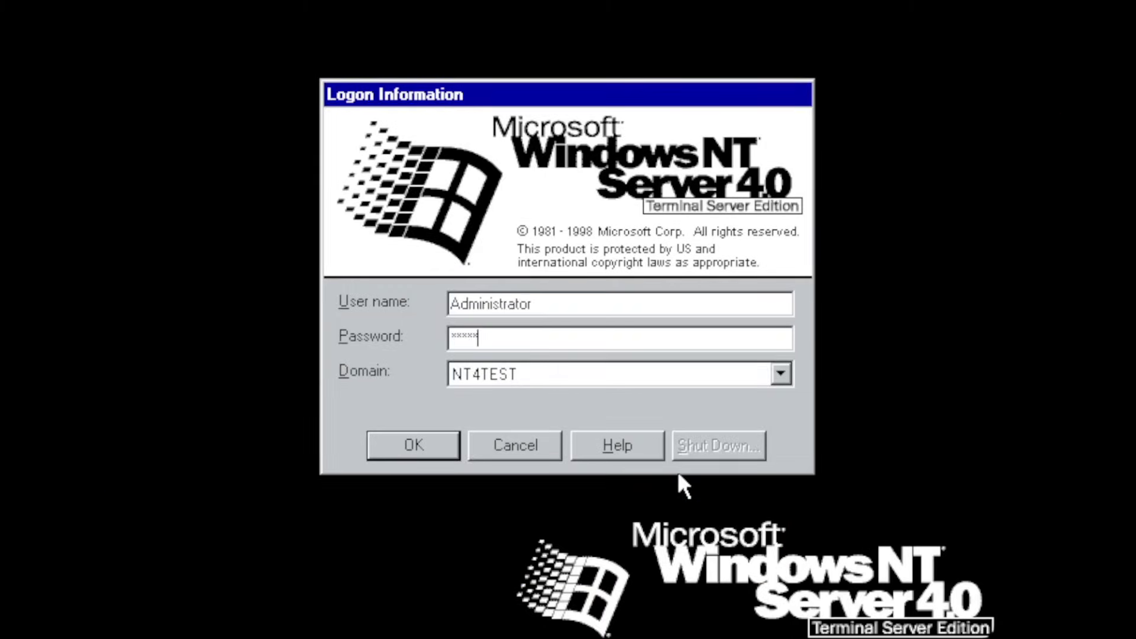
pyautogui.press('Return')
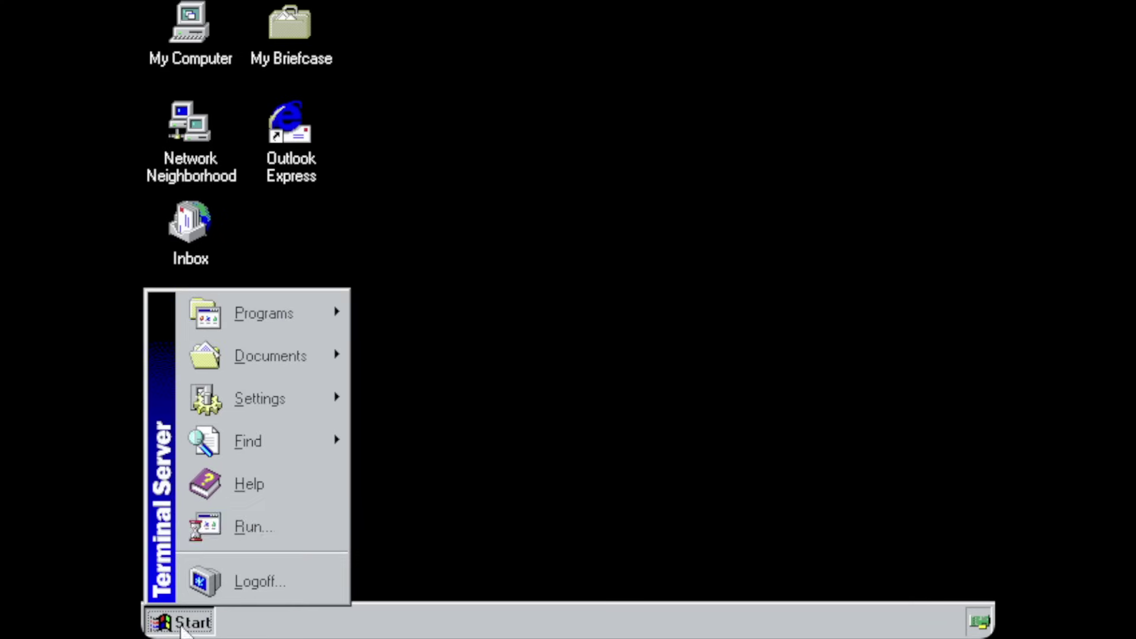
# Start User Manager for Domains from Administrative Tools (Common).
pyautogui.moveTo(257, 311)
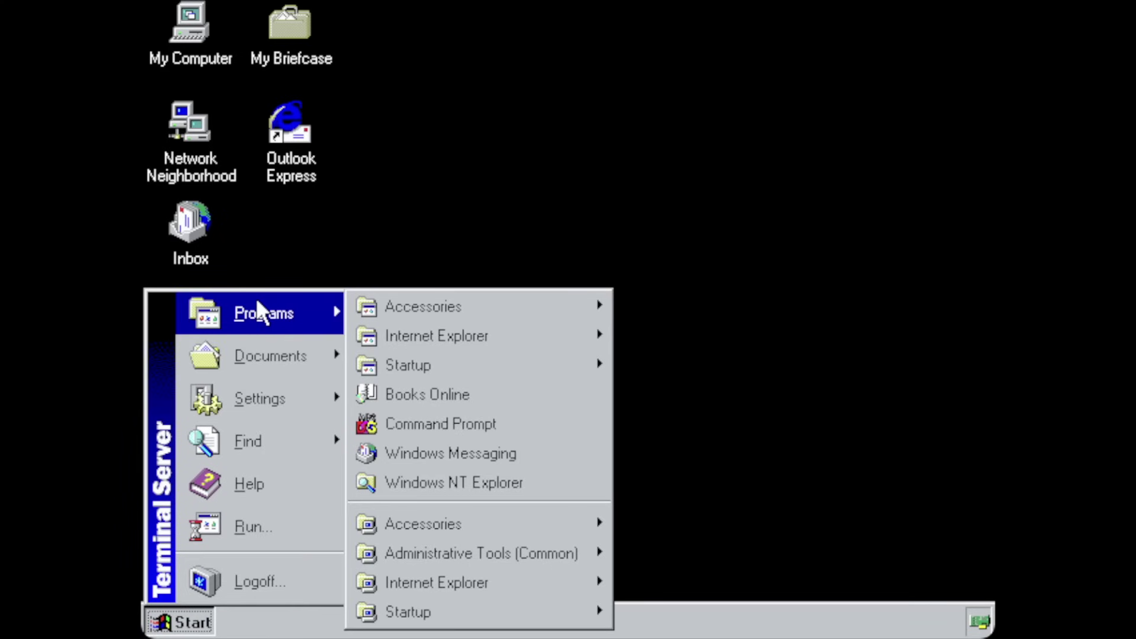
pyautogui.moveTo(474, 553)
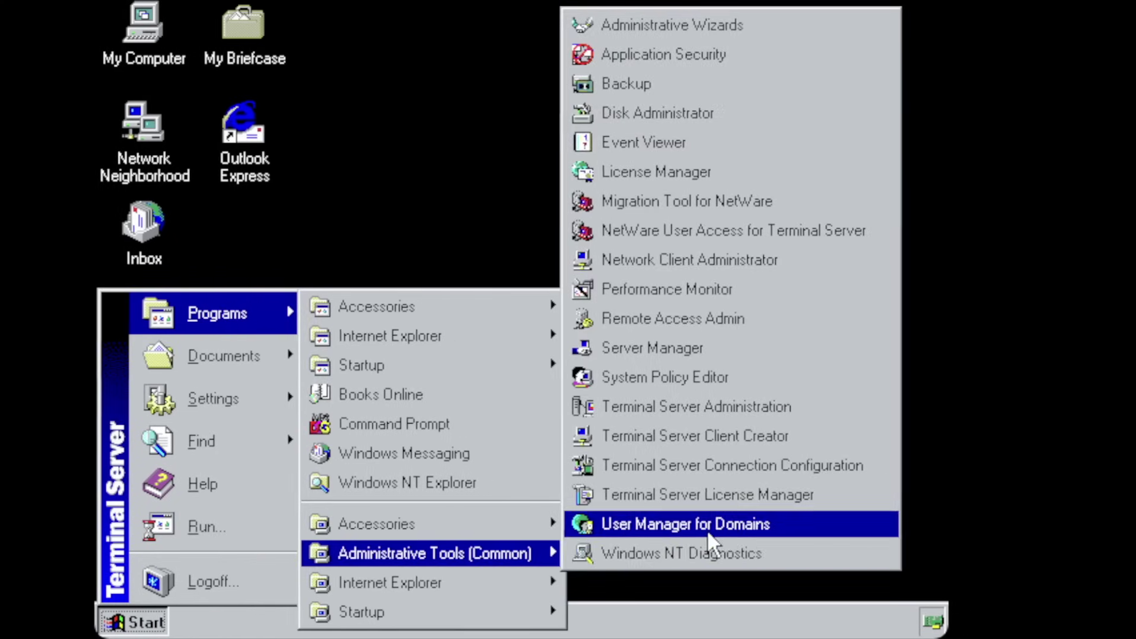
pyautogui.click(642, 530)
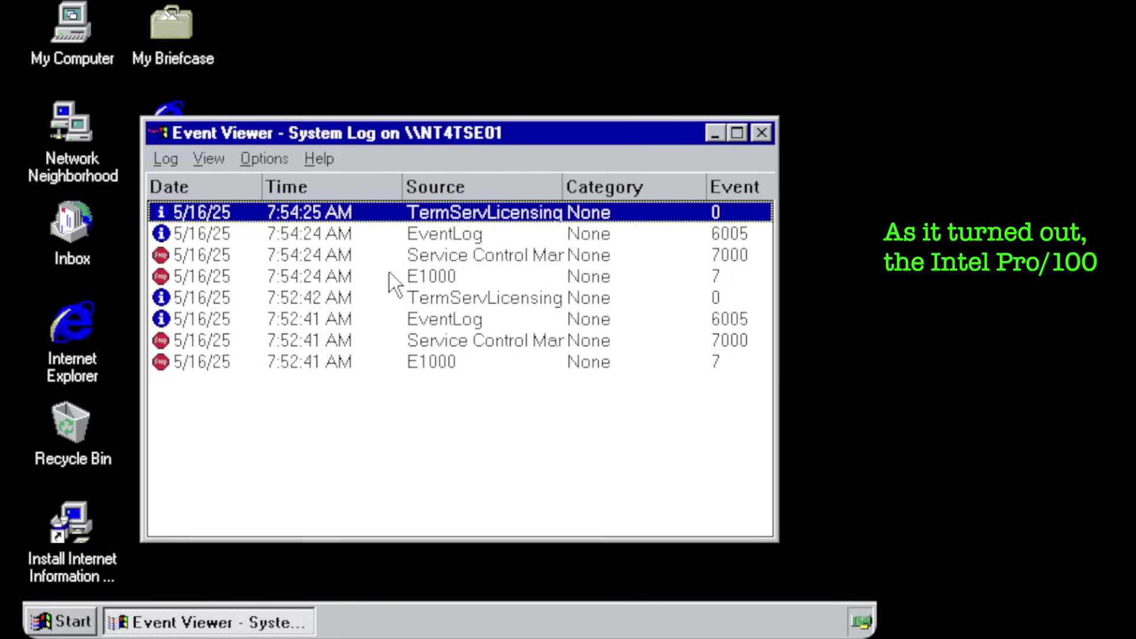
# Open the Event Detail for the E1000 error in the System Log.
pyautogui.doubleClick(389, 272)
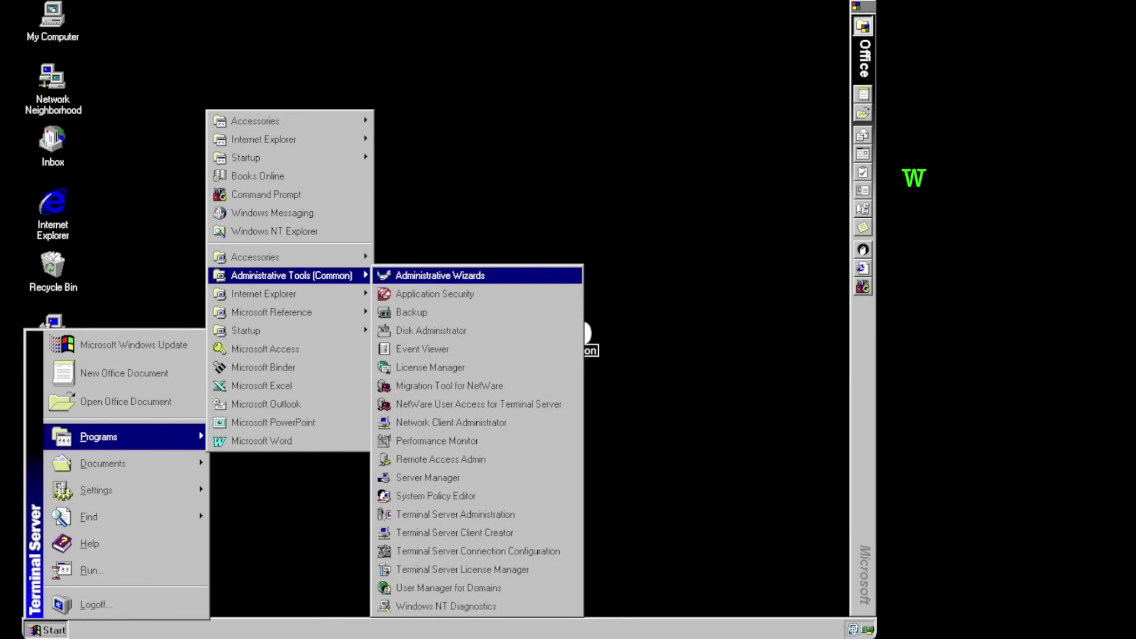
# Close the Administrative Tools (Common) and Programs submenus.
pyautogui.press('Down')
pyautogui.press('Down')
pyautogui.press('Down')
pyautogui.press('Down')
pyautogui.press('Down')
pyautogui.press('Down')
pyautogui.press('Down')
pyautogui.press('Down')
pyautogui.press('Down')
pyautogui.press('Down')
pyautogui.press('Return')
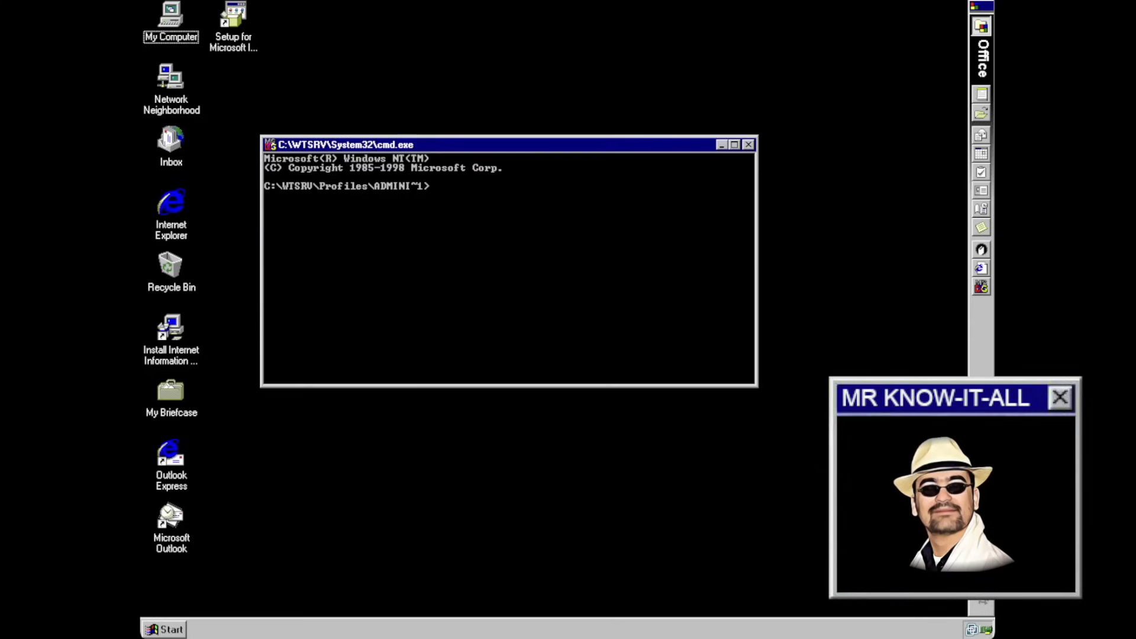
# Reboot the server with shutdown /reboot, then list the Administrator console session's processes.
pyautogui.write('shu')
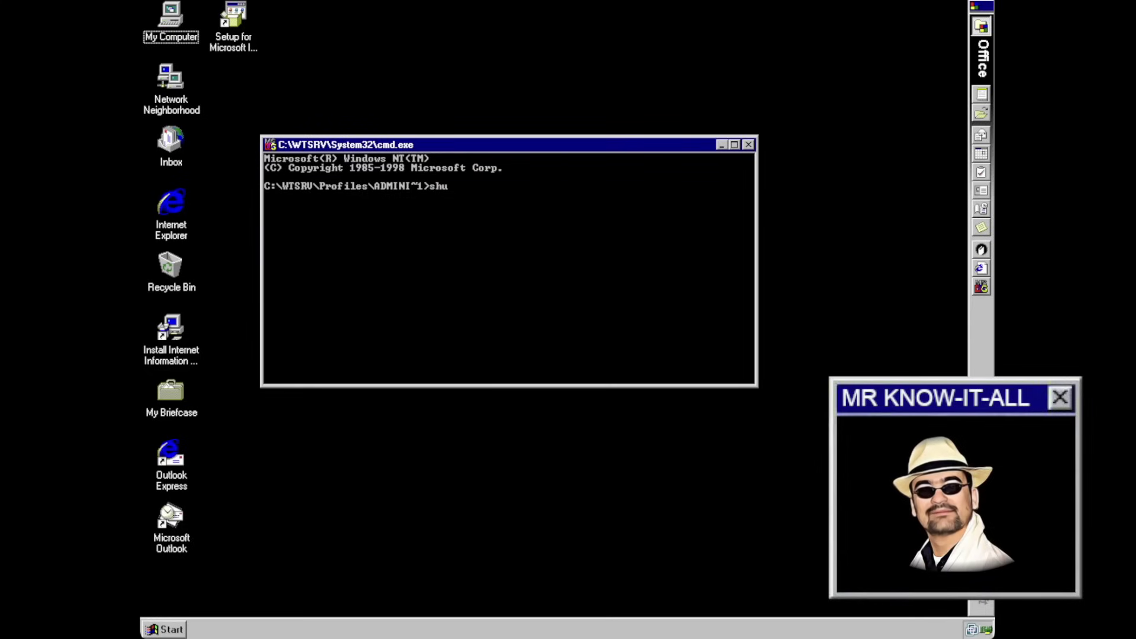
pyautogui.write('tdown /reboot')
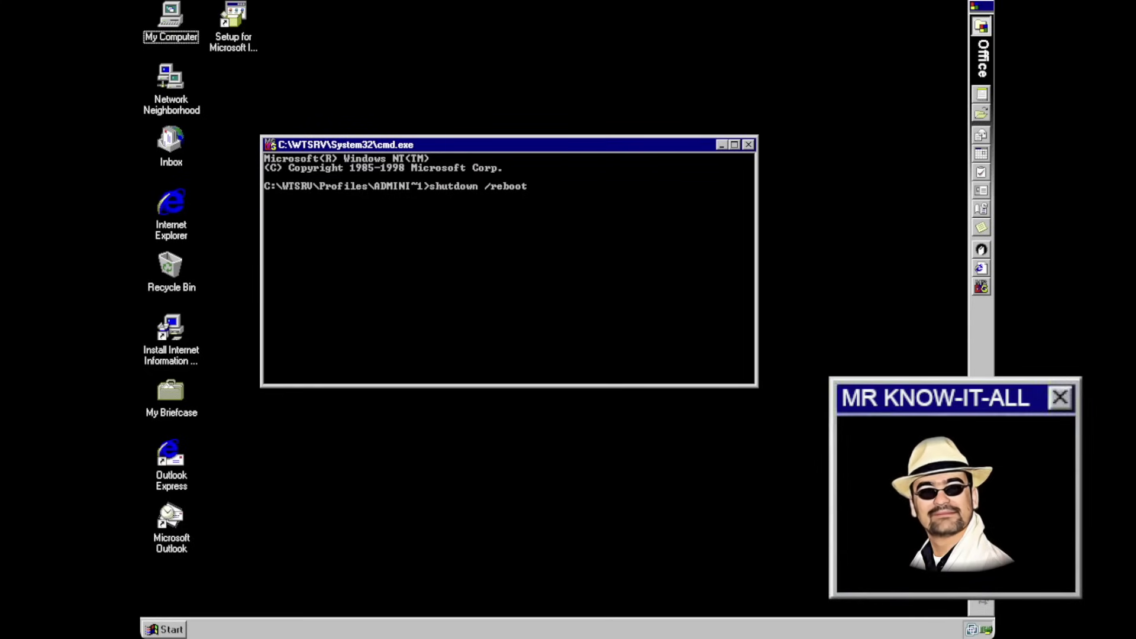
pyautogui.press('Return')
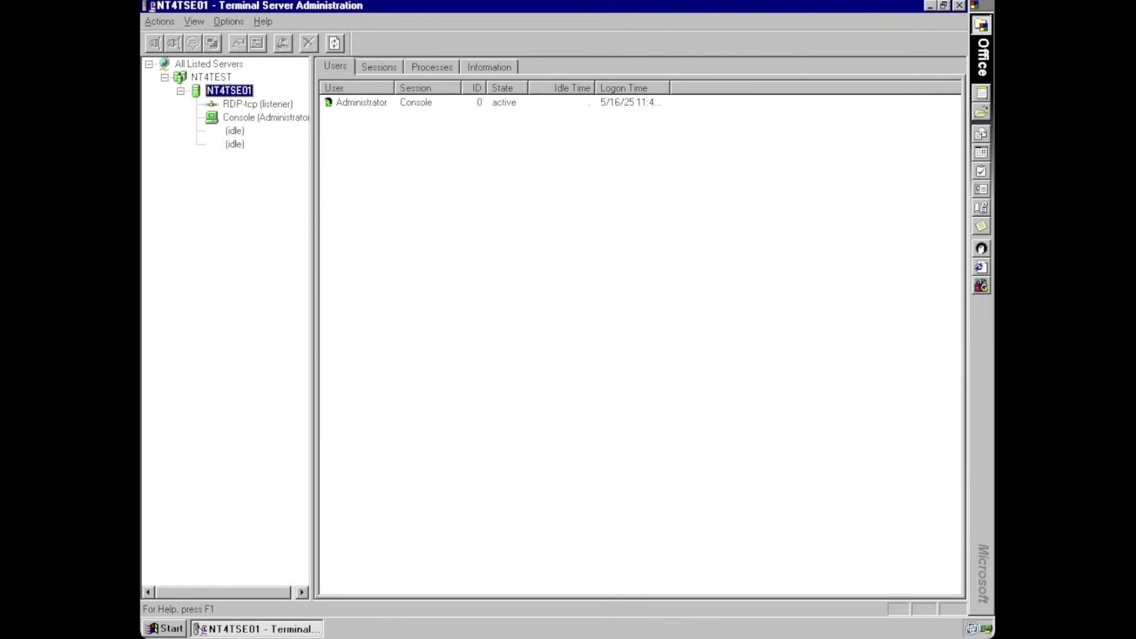
pyautogui.doubleClick(361, 102)
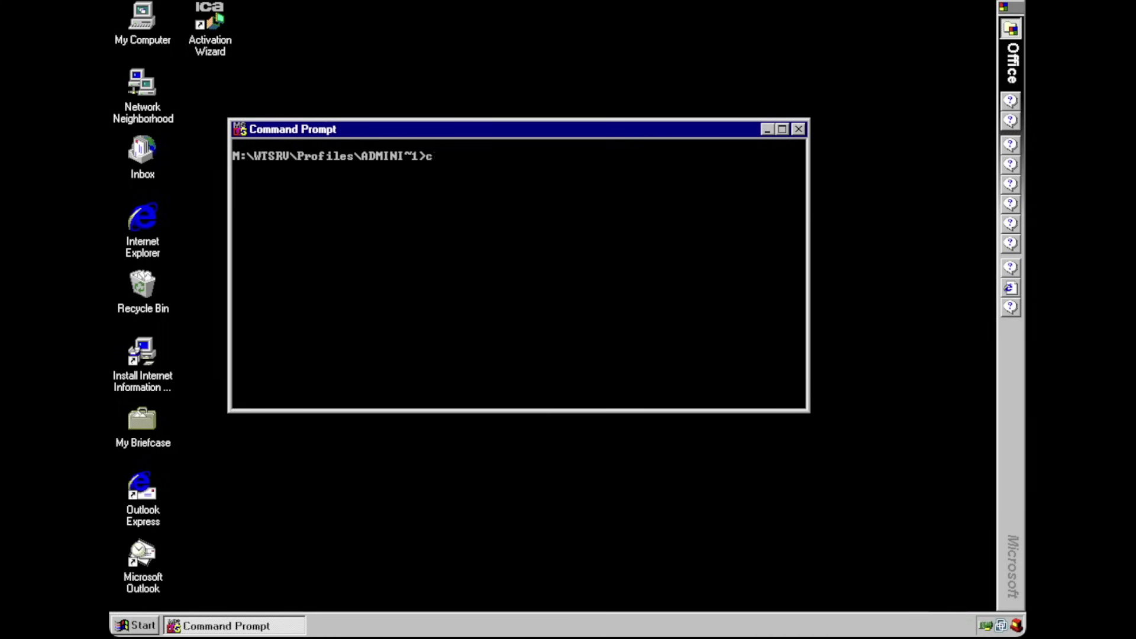
# Run change, query and query session to see their options and list the server's sessions.
pyautogui.write('hange')
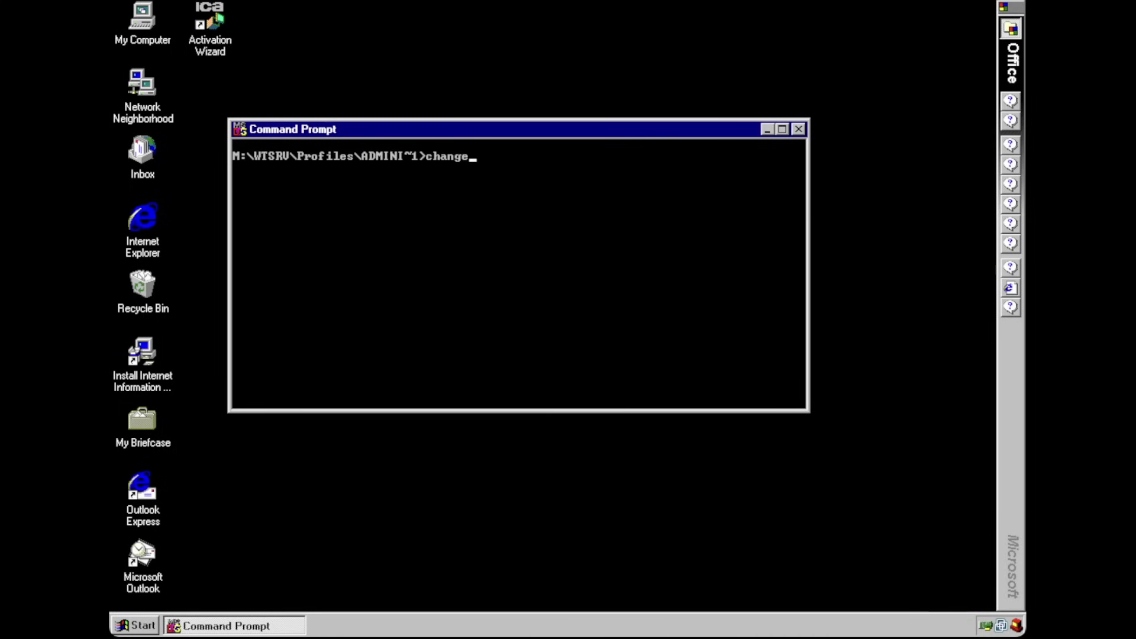
pyautogui.press('Return')
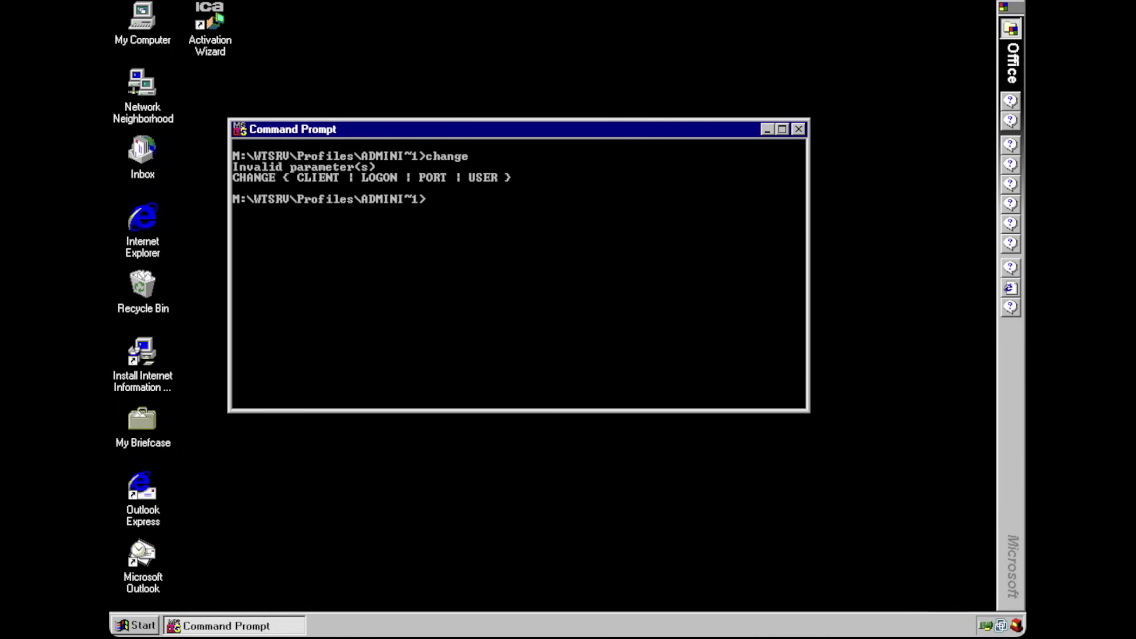
pyautogui.write('query')
pyautogui.press('Return')
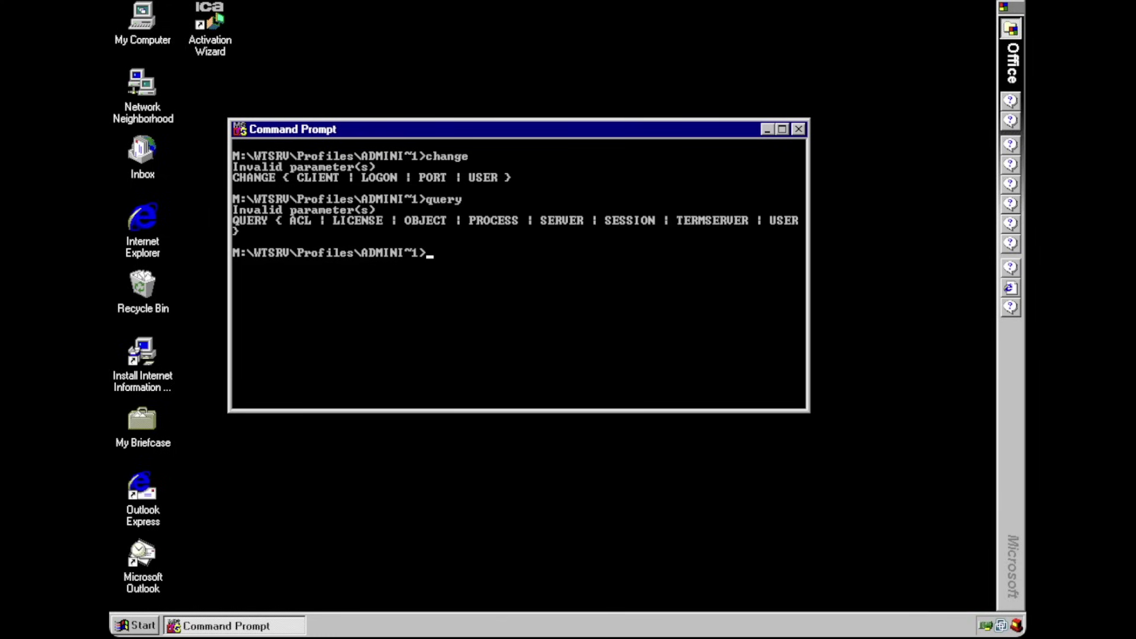
pyautogui.write('query session')
pyautogui.press('Return')
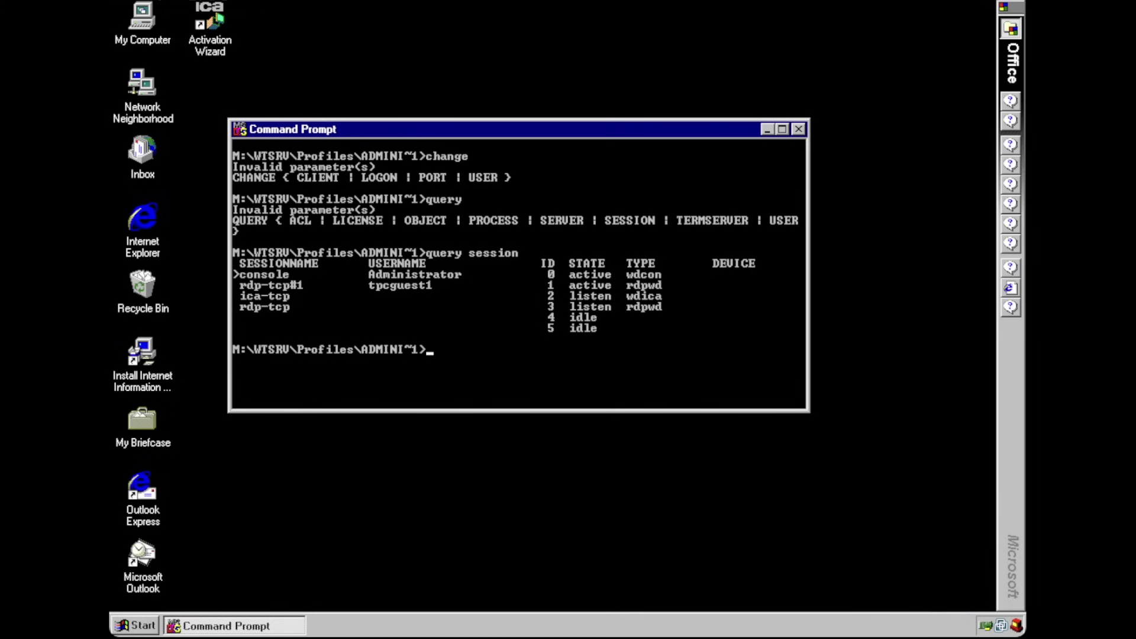
# Try shadowing rdp-tcp#1 (fails with error 7050), then view the guest account's Terminal Server configuration.
pyautogui.write('shadow')
pyautogui.press('Return')
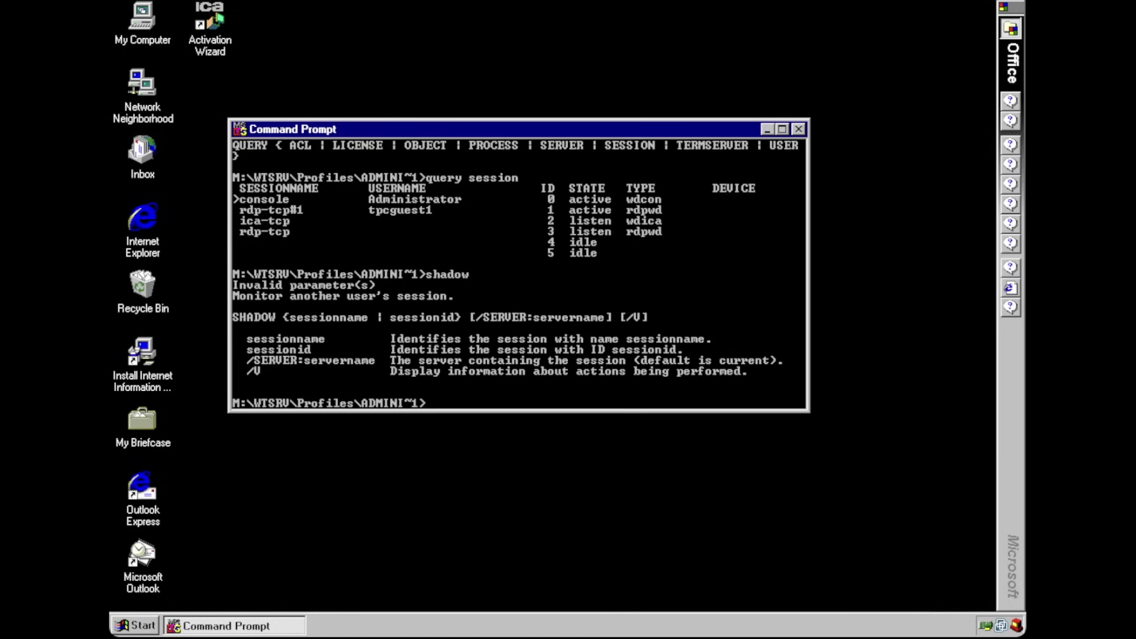
pyautogui.write('shadow rdp-tcp#1')
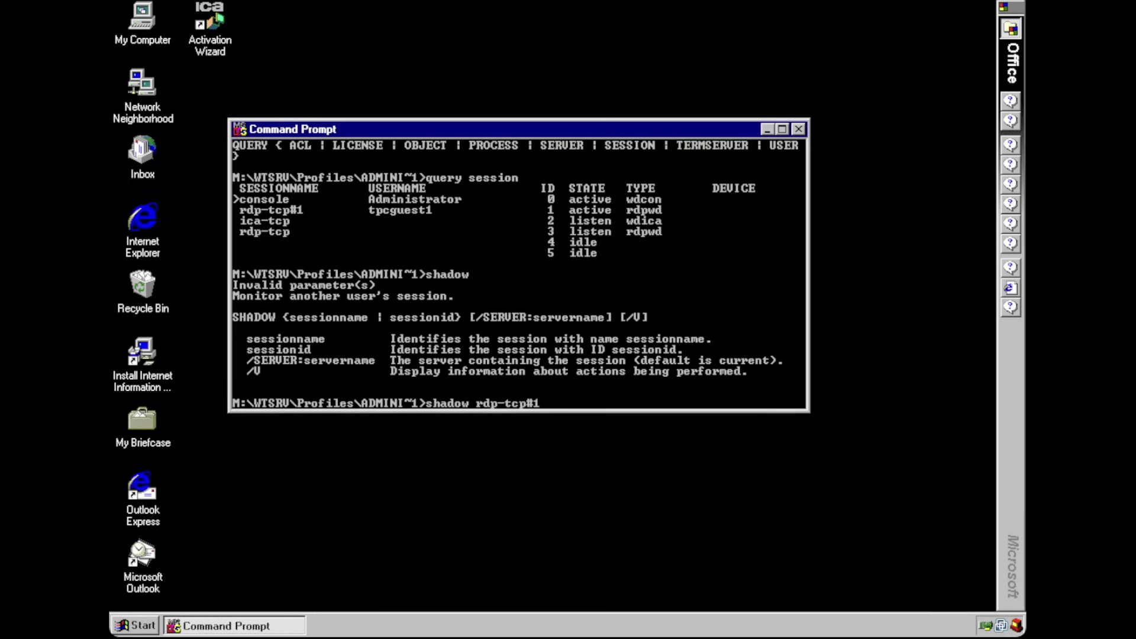
pyautogui.press('Return')
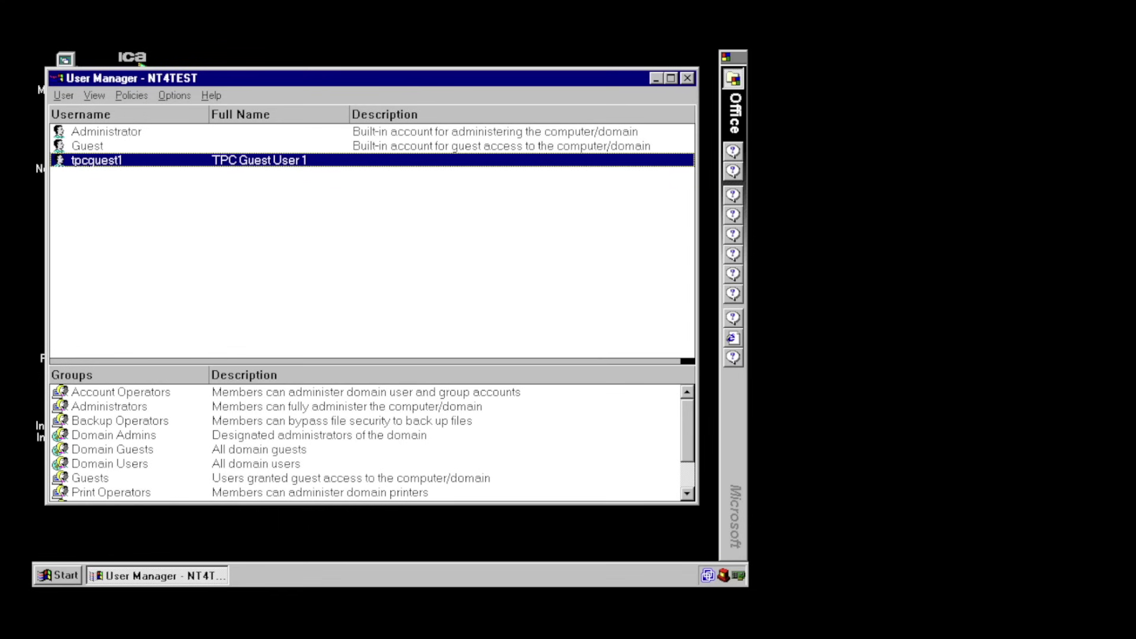
pyautogui.press('Return')
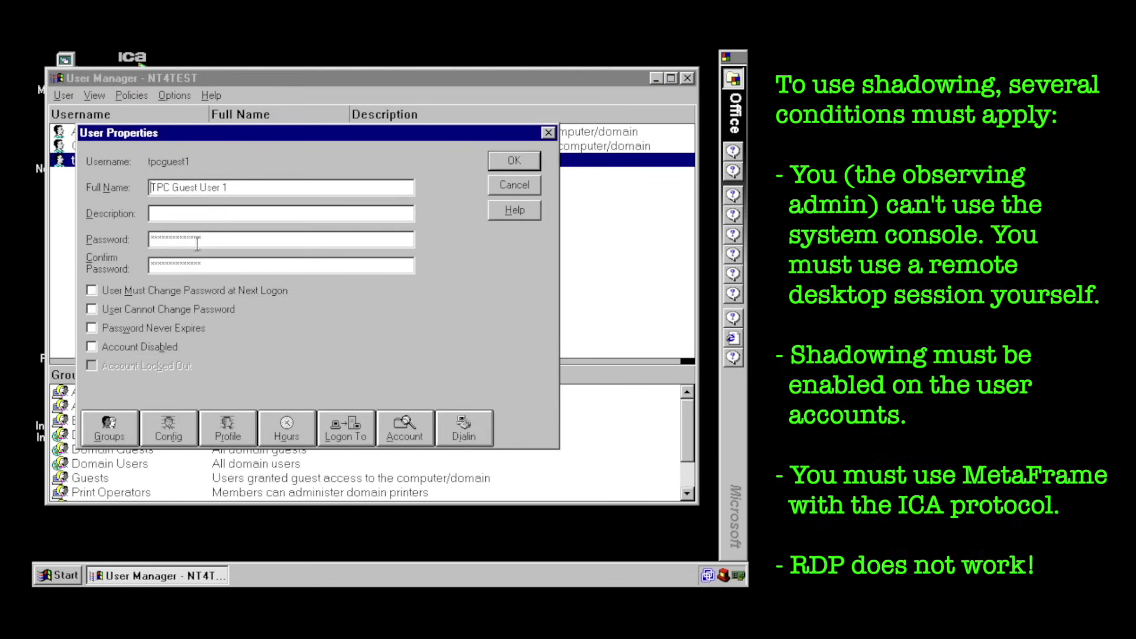
pyautogui.hotkey('alt', 'c')
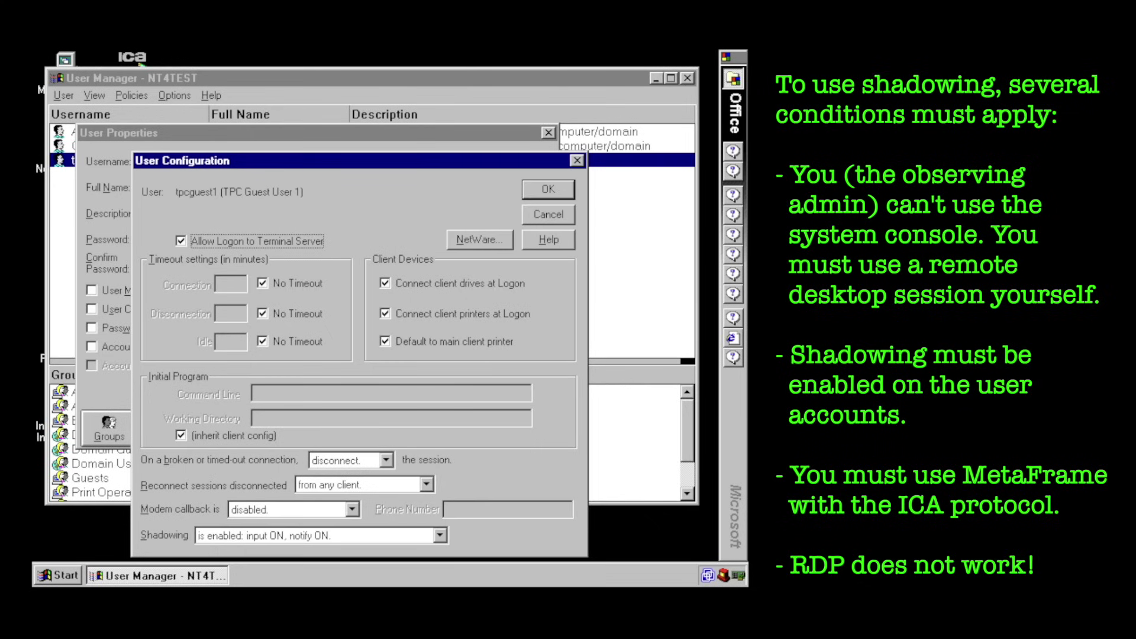